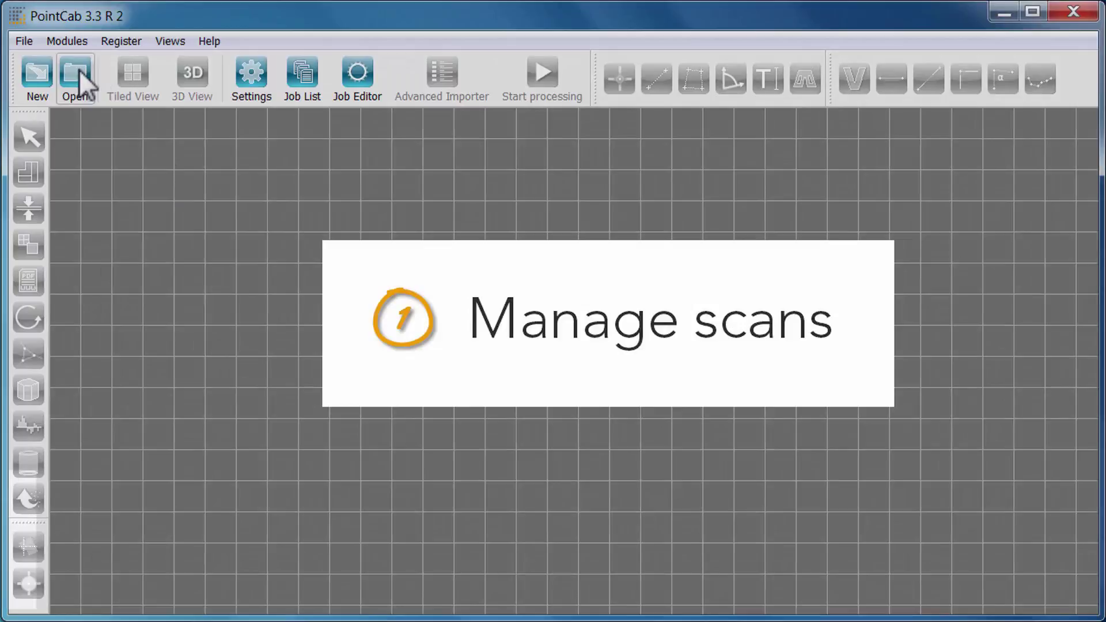
# Step: Open Villa_inner.pcp from Villa > Villa_inner and hide the scan position markers with P
pyautogui.click(78, 70)
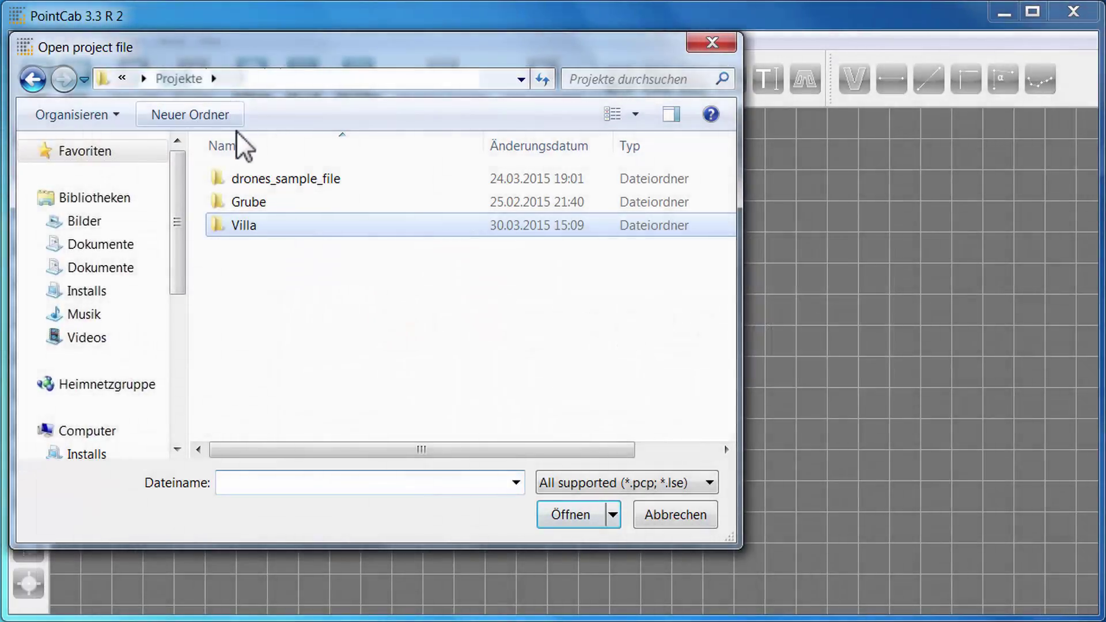
pyautogui.doubleClick(258, 218)
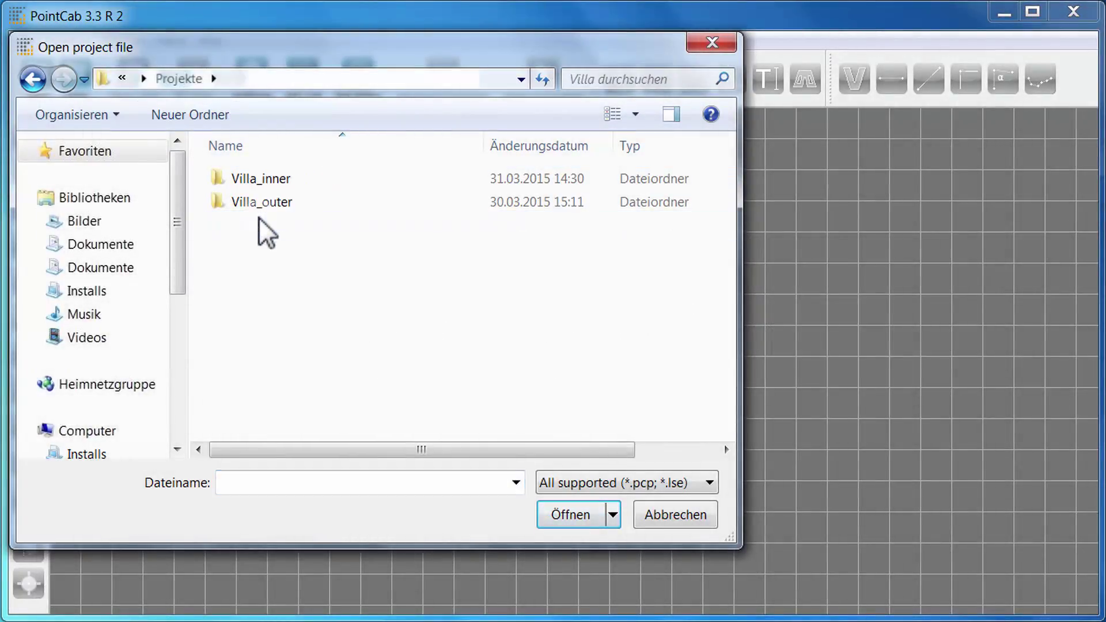
pyautogui.doubleClick(260, 178)
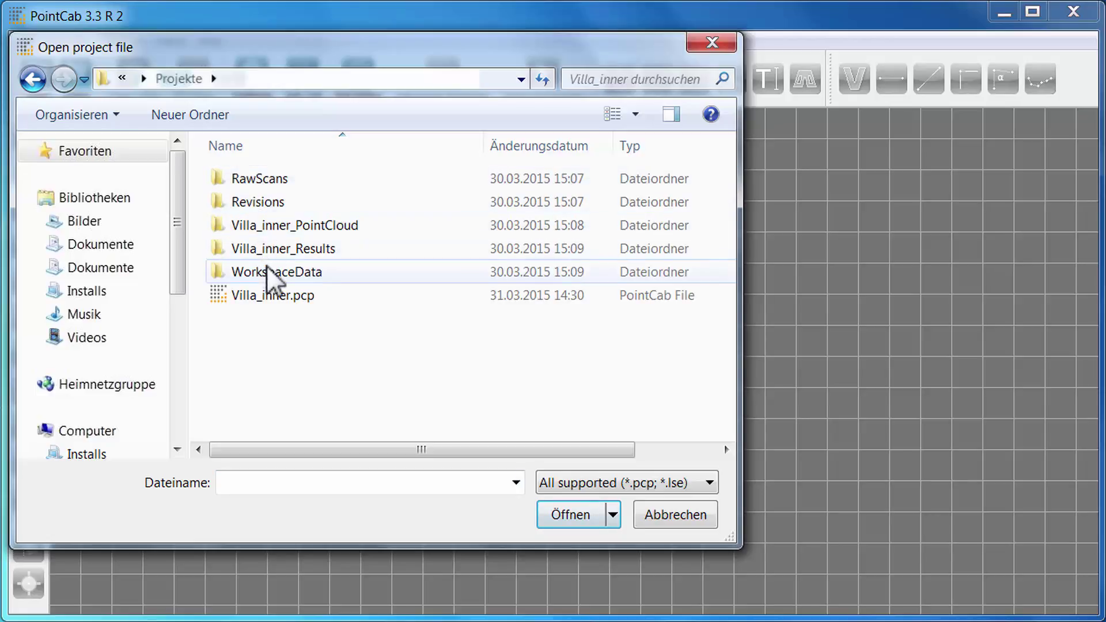
pyautogui.doubleClick(274, 294)
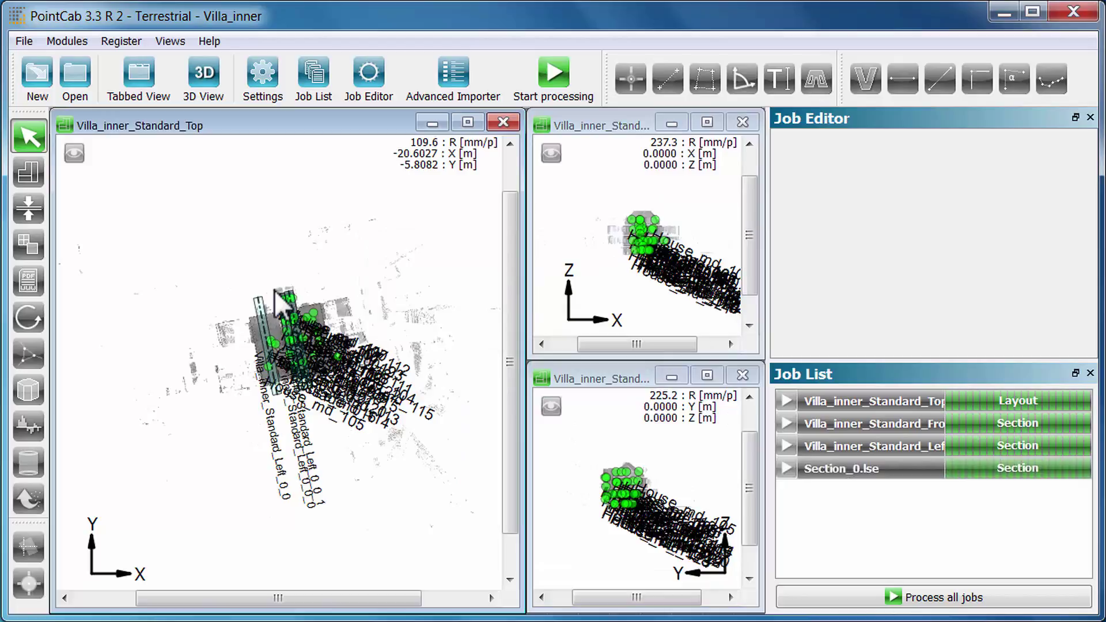
pyautogui.press('p')
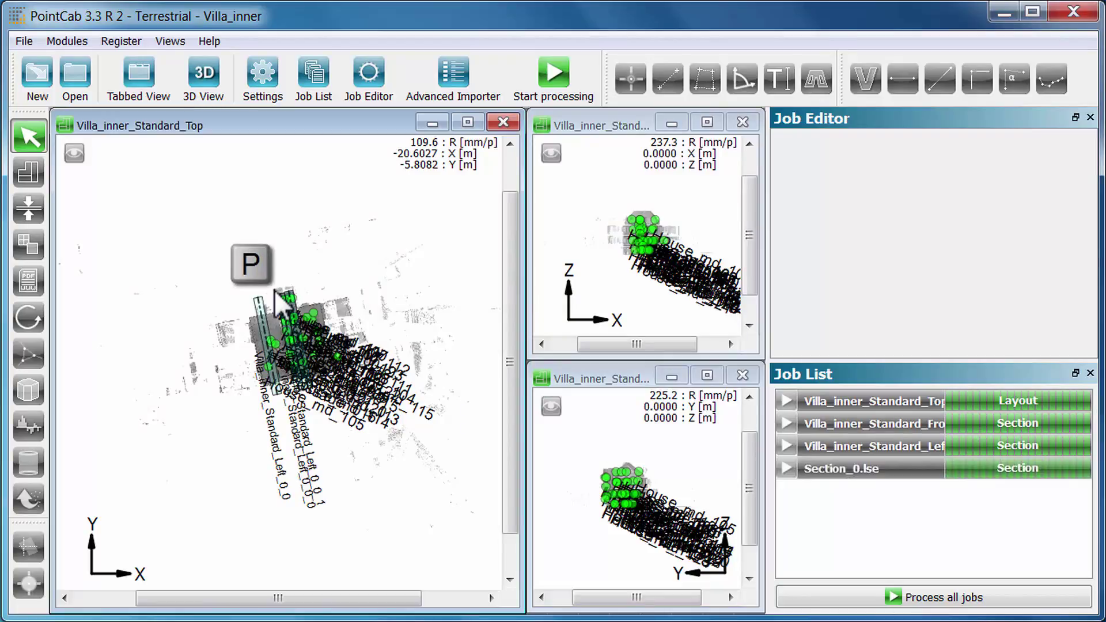
pyautogui.press('p')
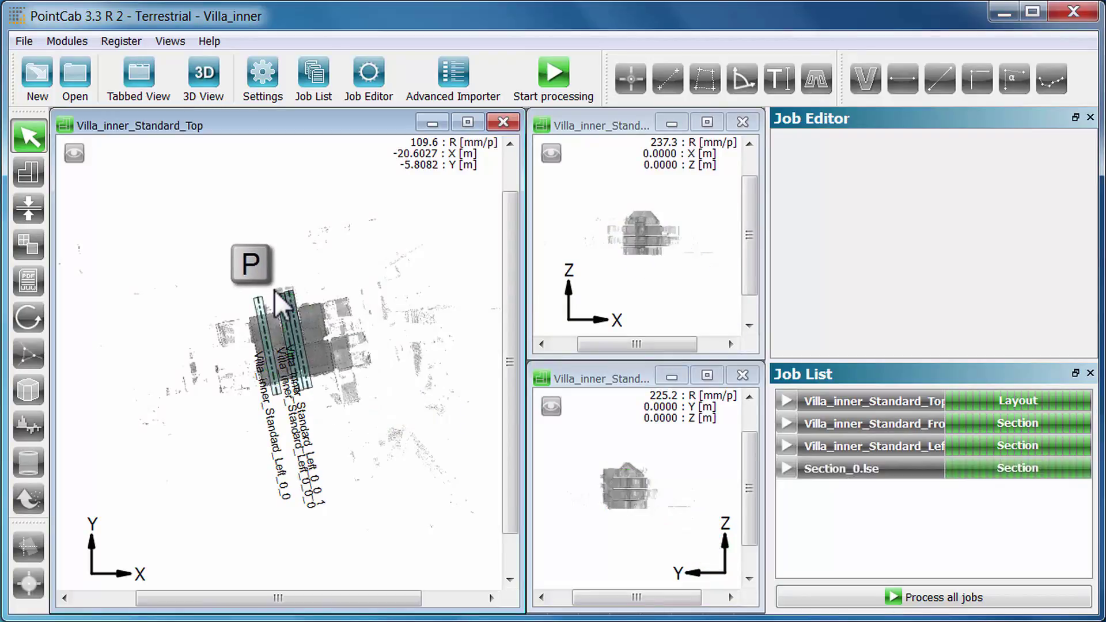
# Step: List the project's scans in the Advanced Importer and bring up House_md_123's context menu
pyautogui.click(121, 41)
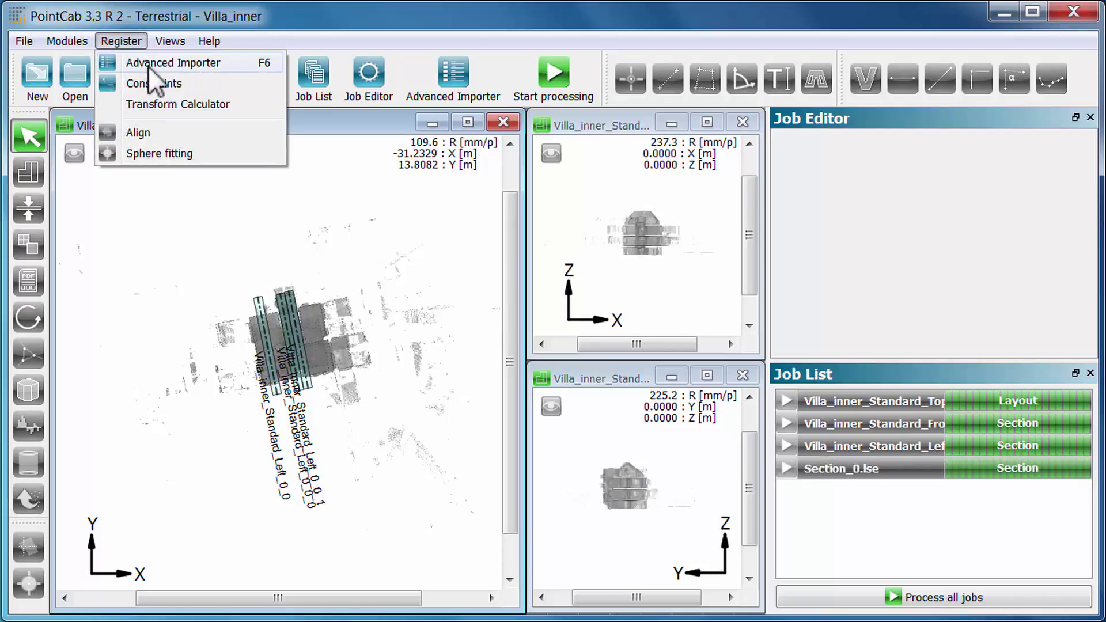
pyautogui.click(147, 64)
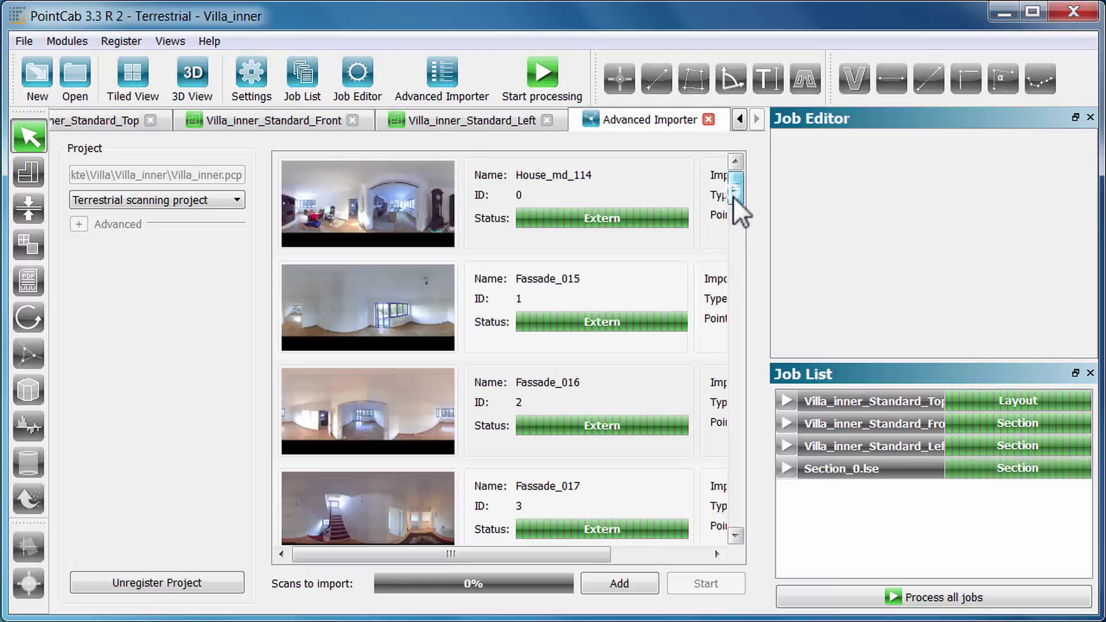
pyautogui.moveTo(735, 198); pyautogui.dragTo(737, 512)
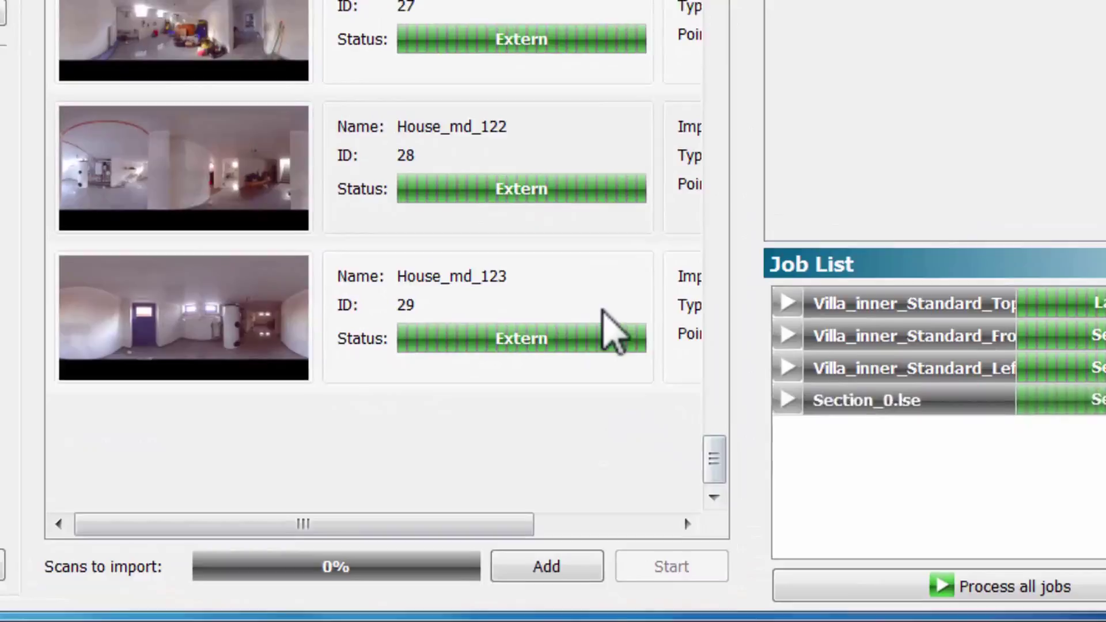
pyautogui.rightClick(592, 297)
pyautogui.moveTo(666, 306)
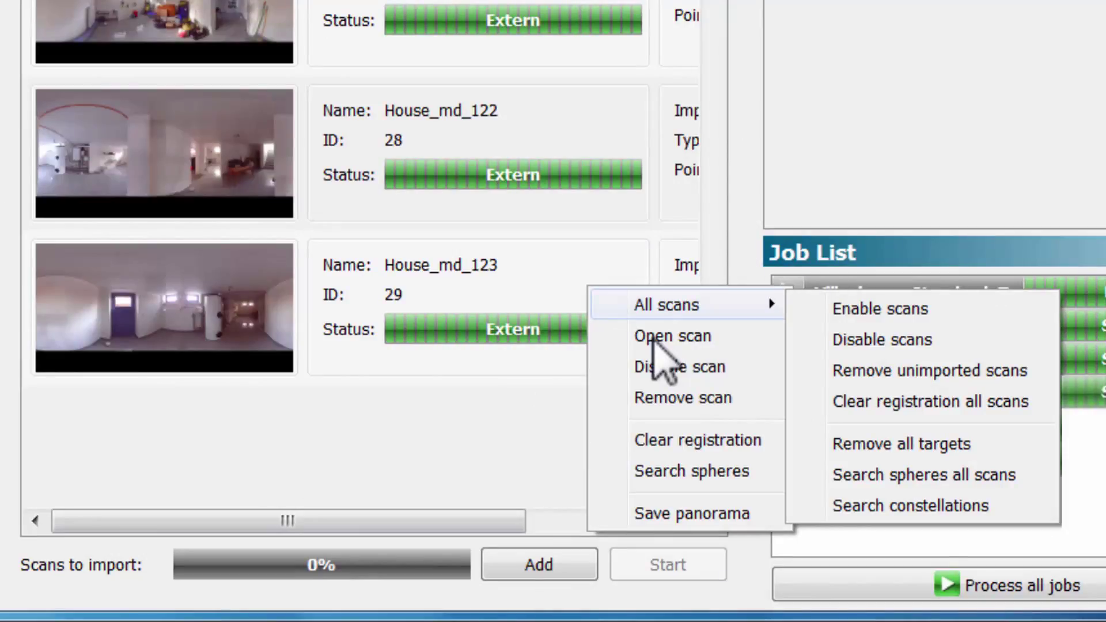
# Step: Open the House_md_123 panorama and pan across the basement view
pyautogui.click(654, 340)
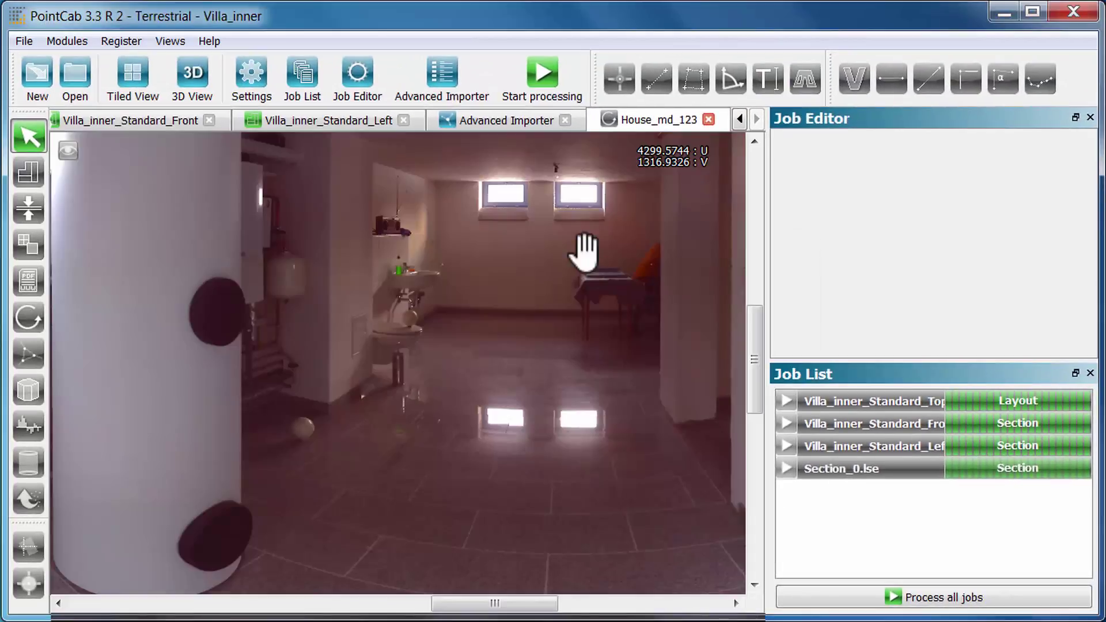
pyautogui.moveTo(585, 247); pyautogui.dragTo(691, 252)
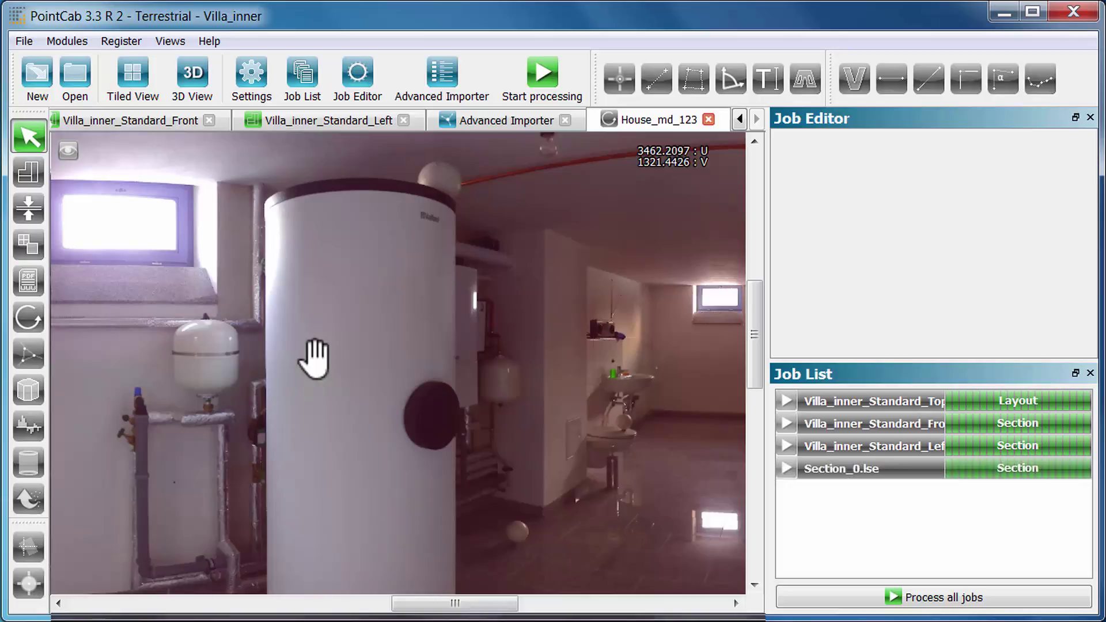
pyautogui.moveTo(314, 359)
pyautogui.mouseDown()
pyautogui.moveTo(296, 371)
pyautogui.moveTo(378, 316)
pyautogui.moveTo(530, 264)
pyautogui.mouseUp()
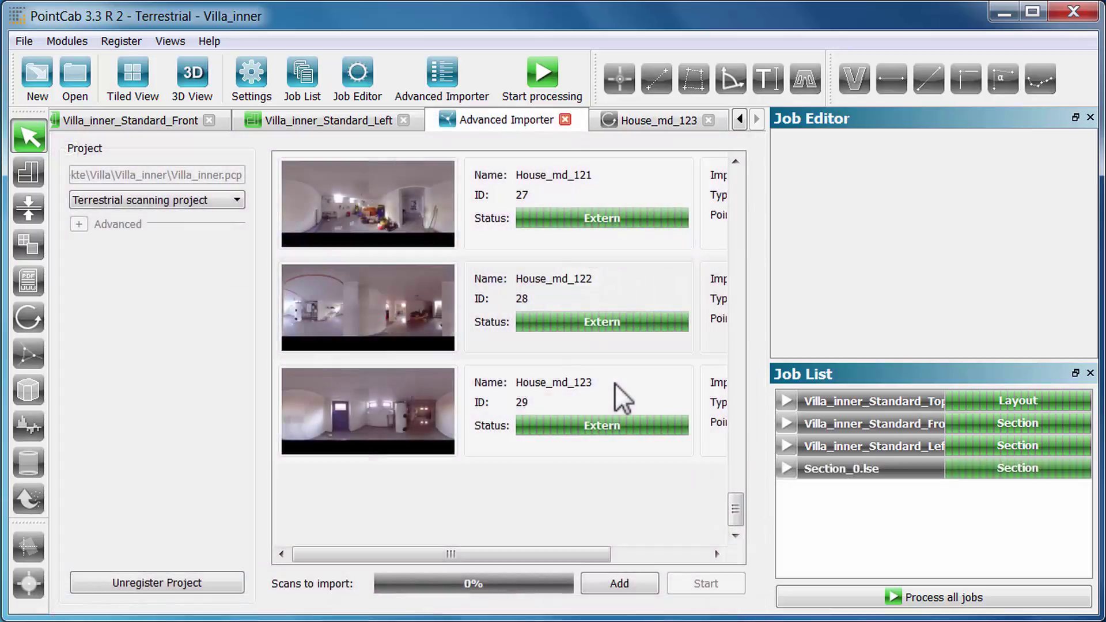
# Step: Save the House_md_123 panorama as the image House_md_123.png
pyautogui.rightClick(614, 382)
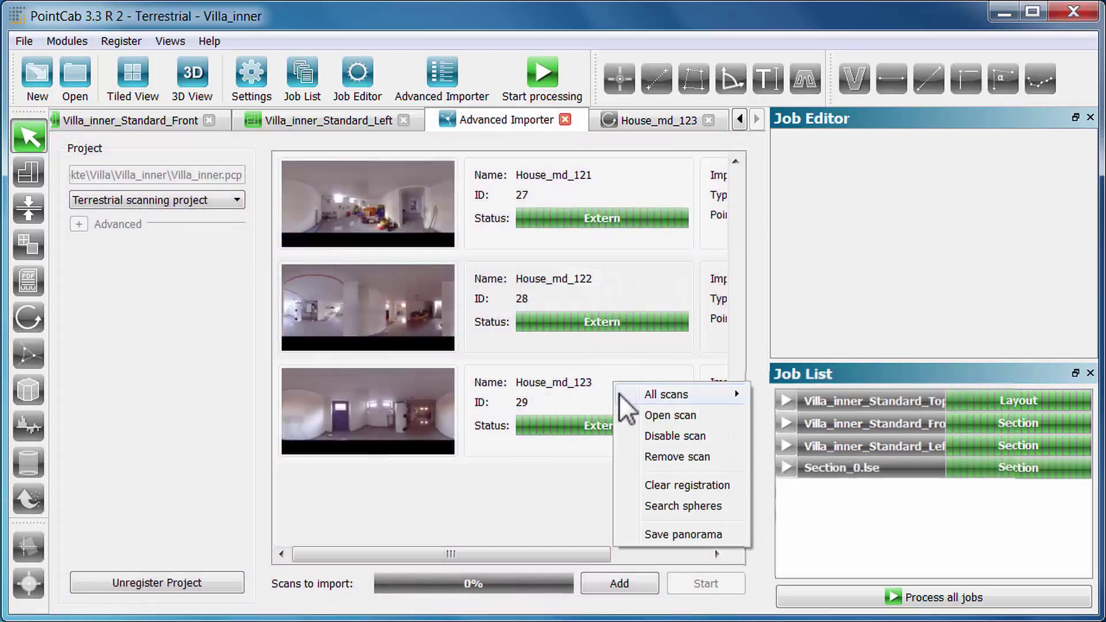
pyautogui.click(662, 534)
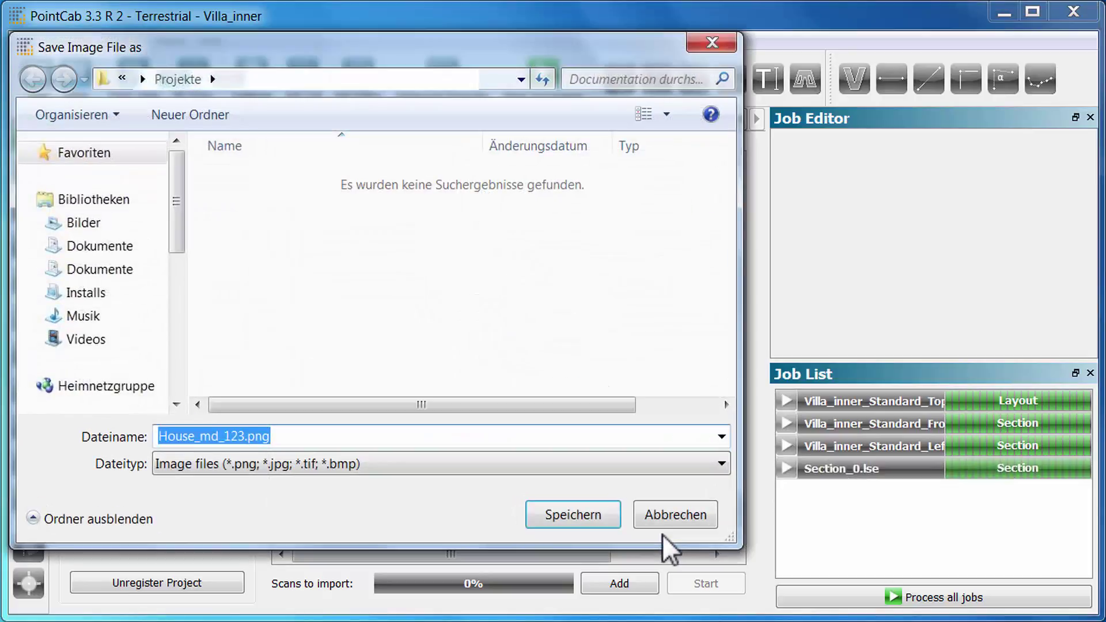
pyautogui.click(583, 507)
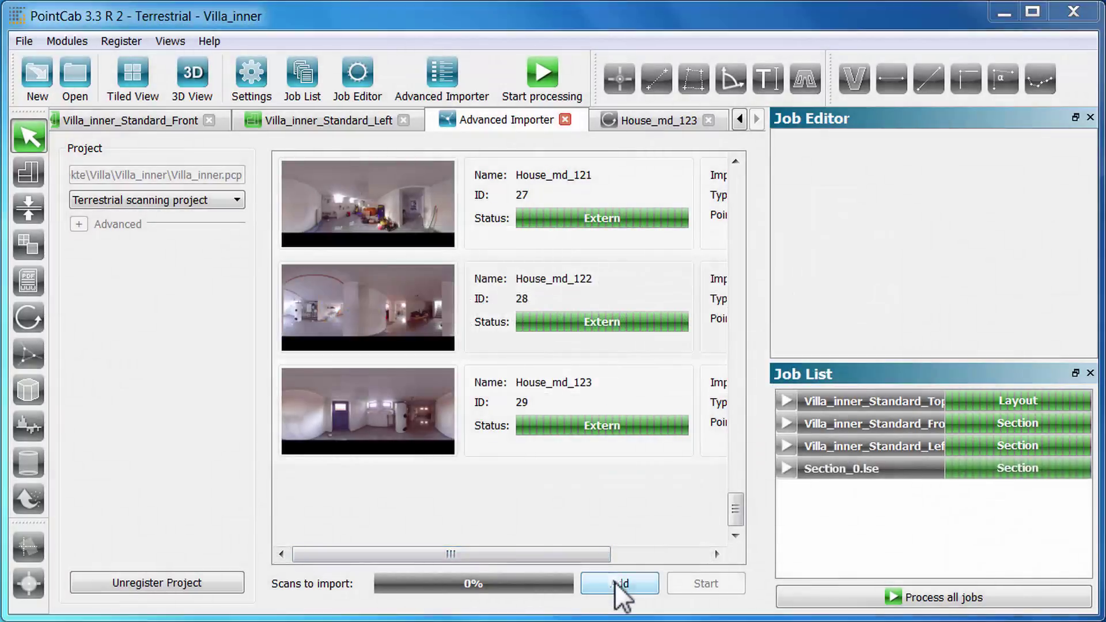
# Step: Add the already-registered scans from Villa_outer.lsproj and start importing them
pyautogui.click(614, 582)
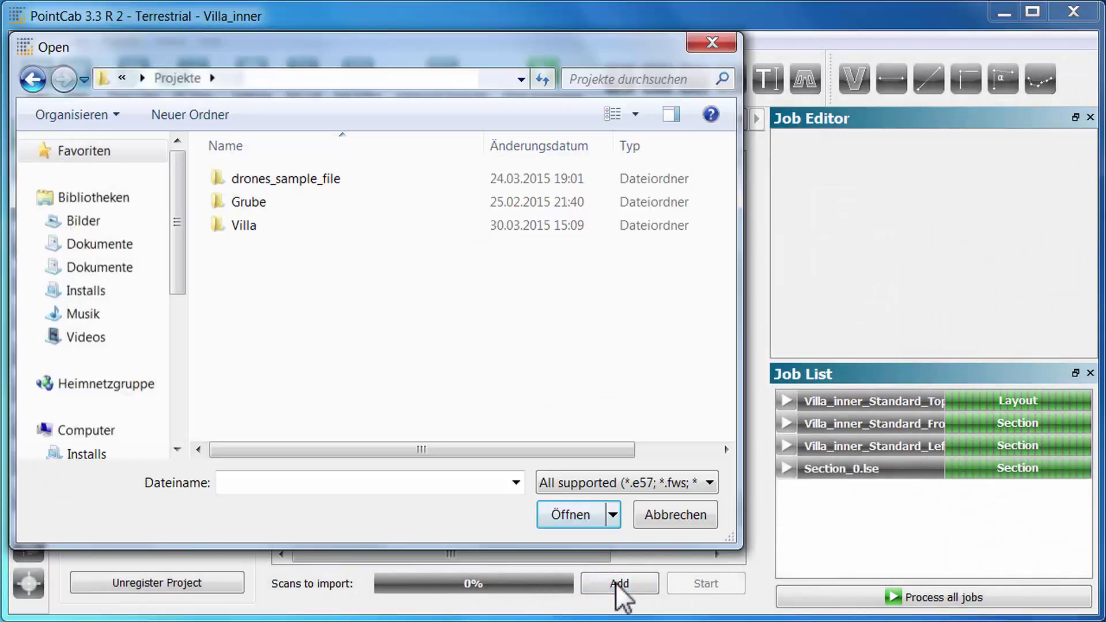
pyautogui.doubleClick(266, 219)
pyautogui.doubleClick(265, 203)
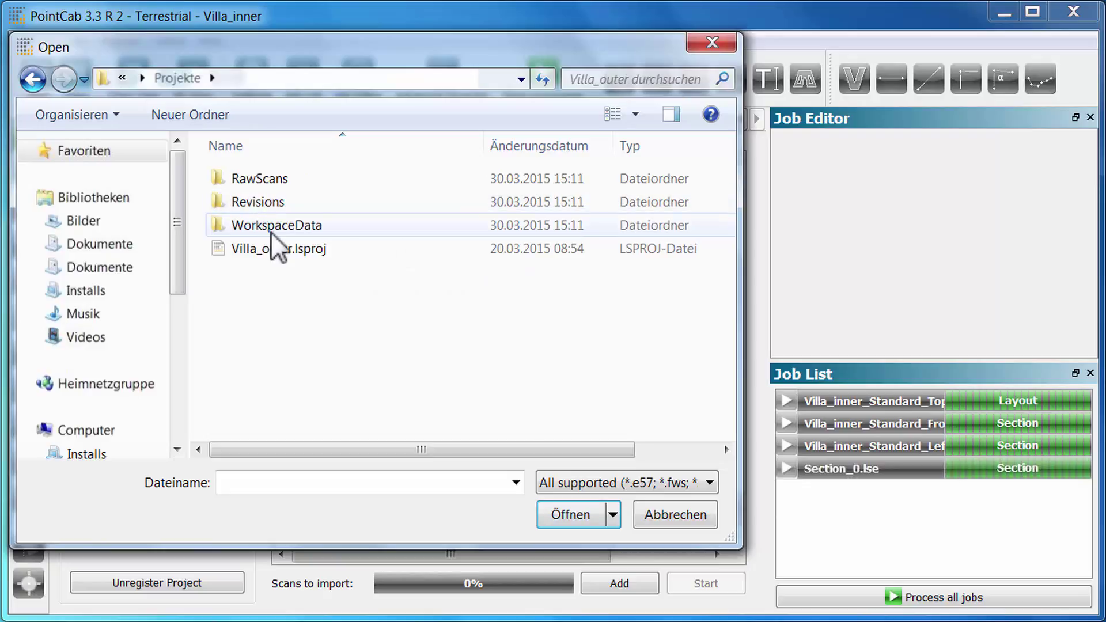
pyautogui.doubleClick(278, 251)
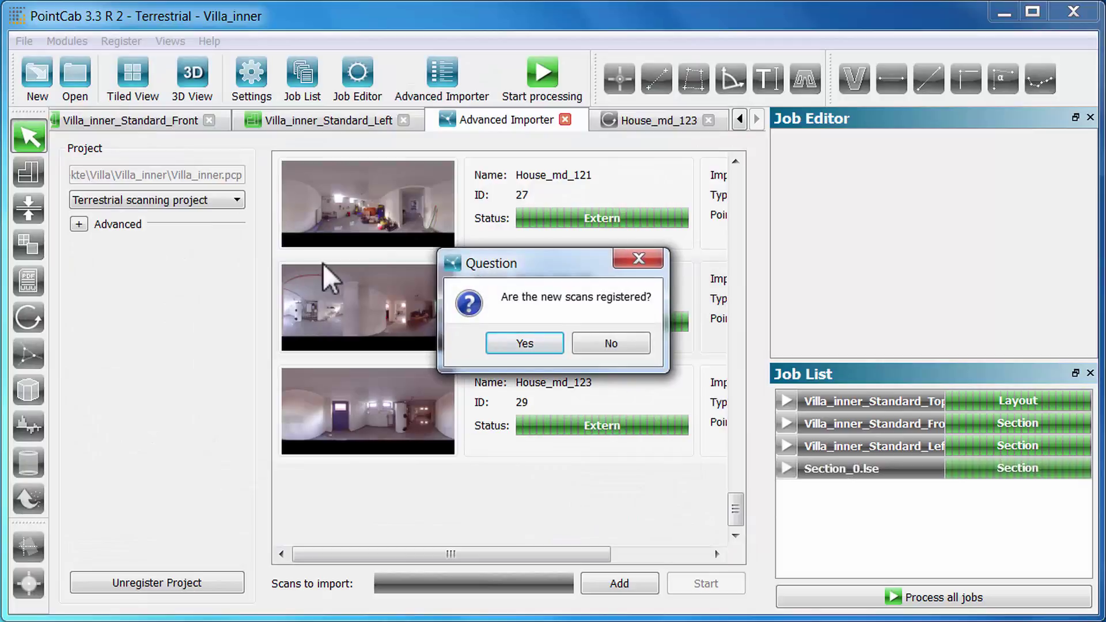
pyautogui.click(516, 346)
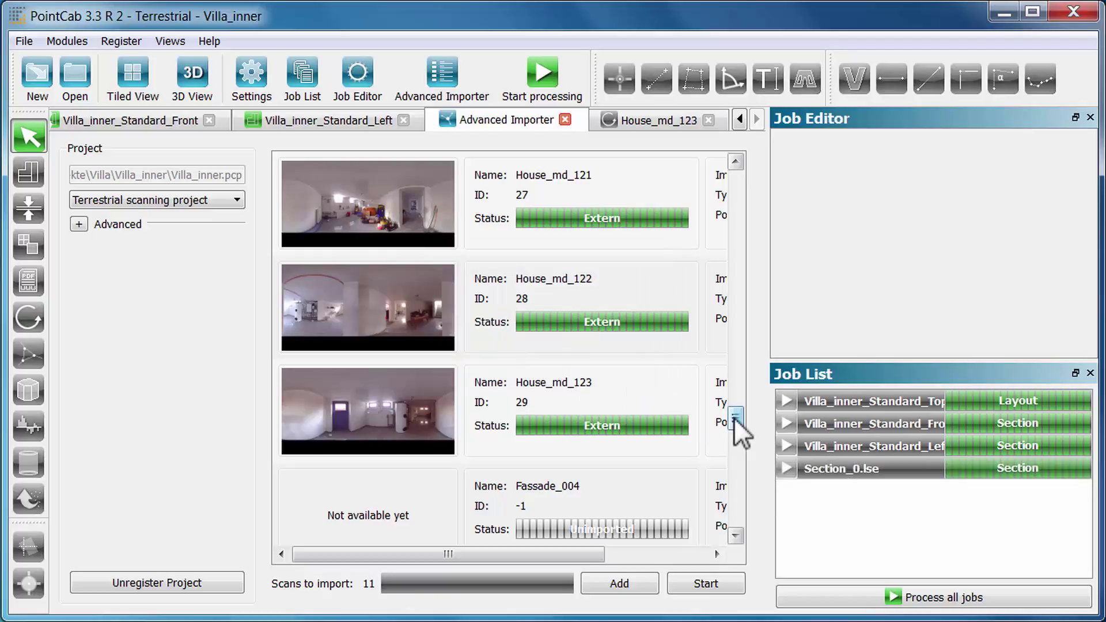
pyautogui.moveTo(735, 419); pyautogui.dragTo(736, 512)
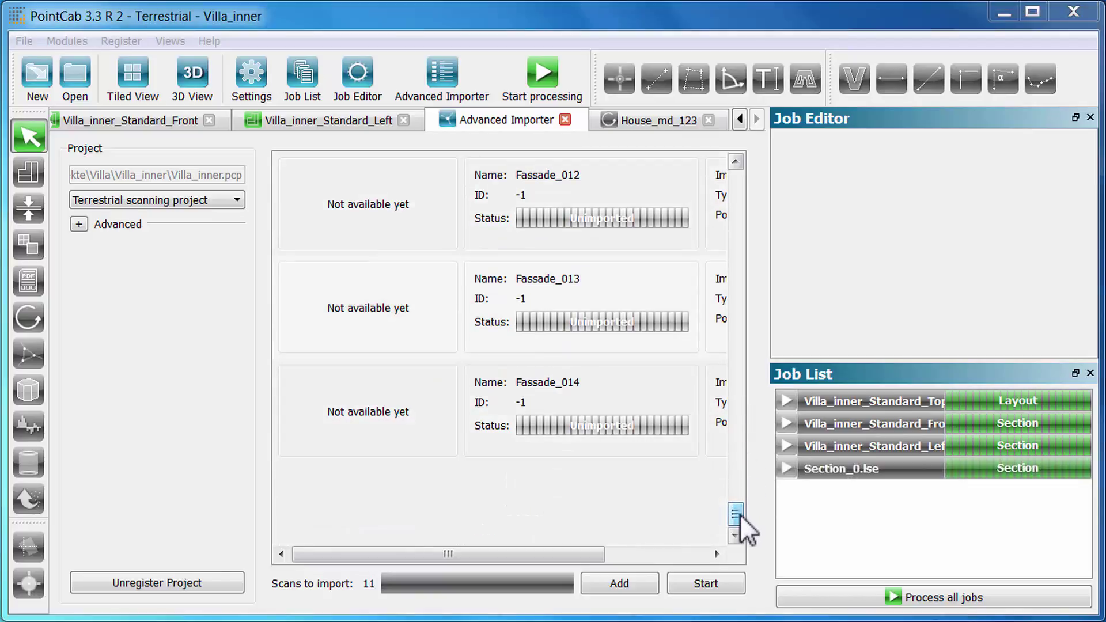
pyautogui.click(726, 585)
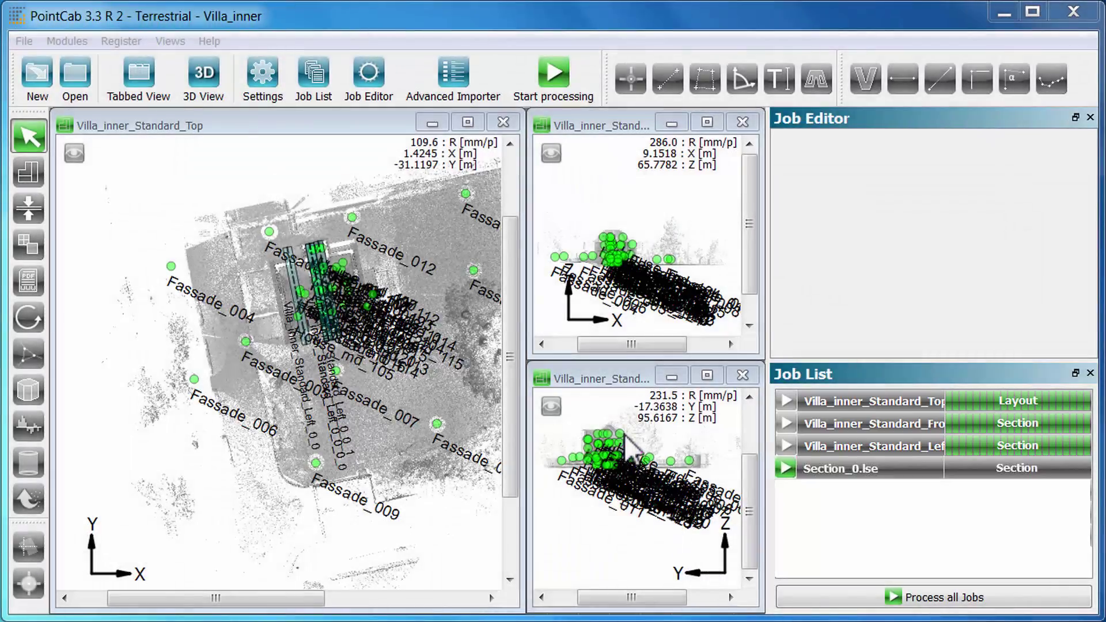
# Step: Maximize the Left view and zoom into the villa overview
pyautogui.doubleClick(613, 382)
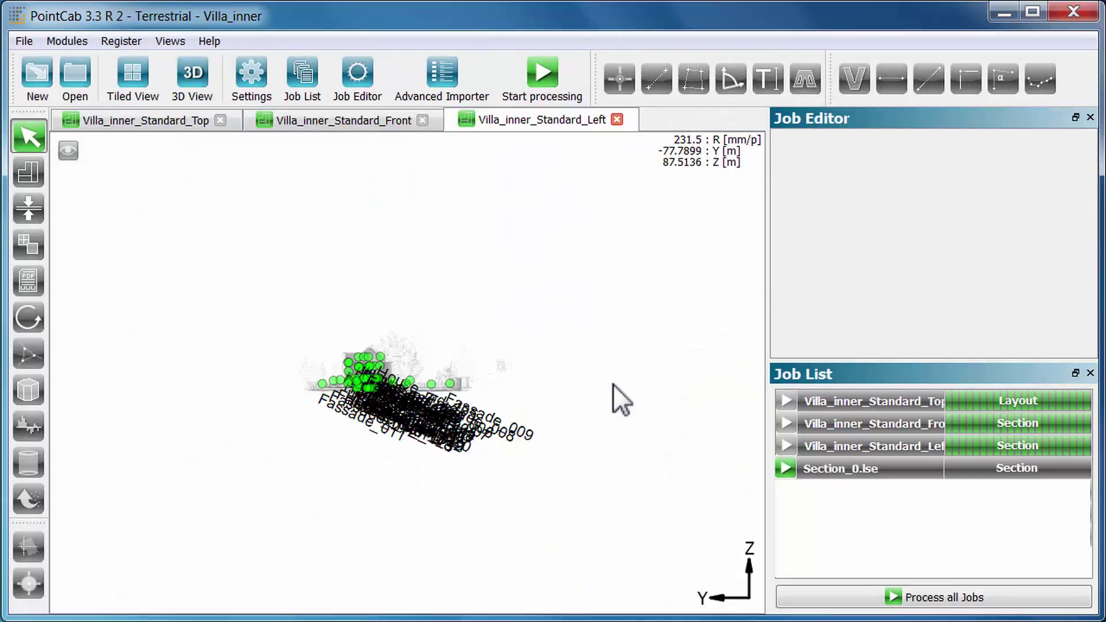
pyautogui.scroll(1, 613, 385)
pyautogui.scroll(2, 613, 385)
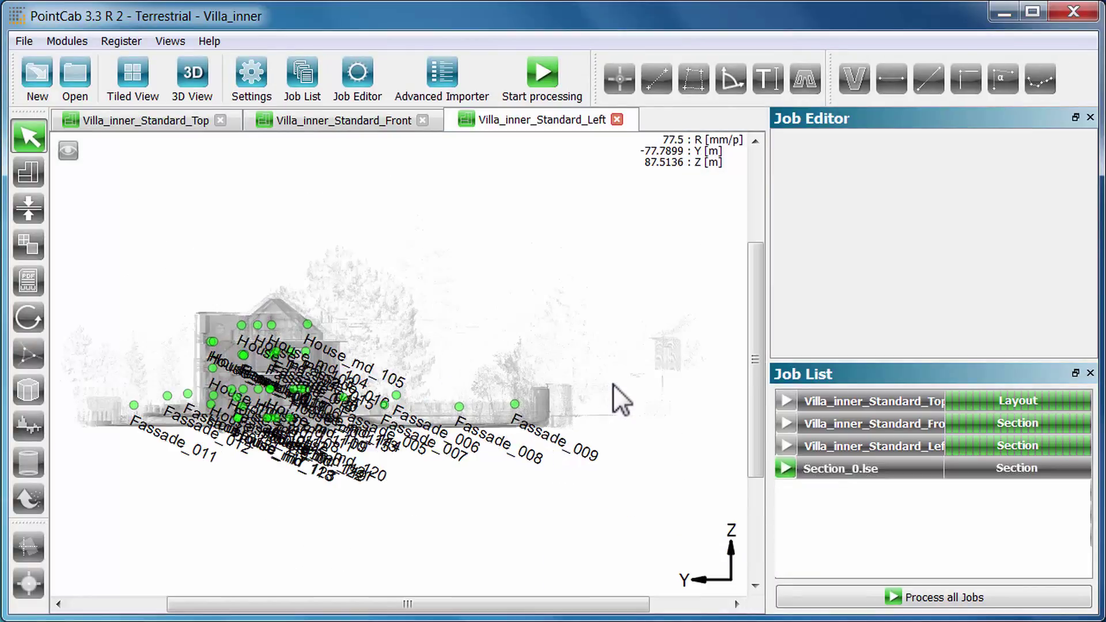
pyautogui.scroll(1, 612, 385)
pyautogui.scroll(1, 613, 384)
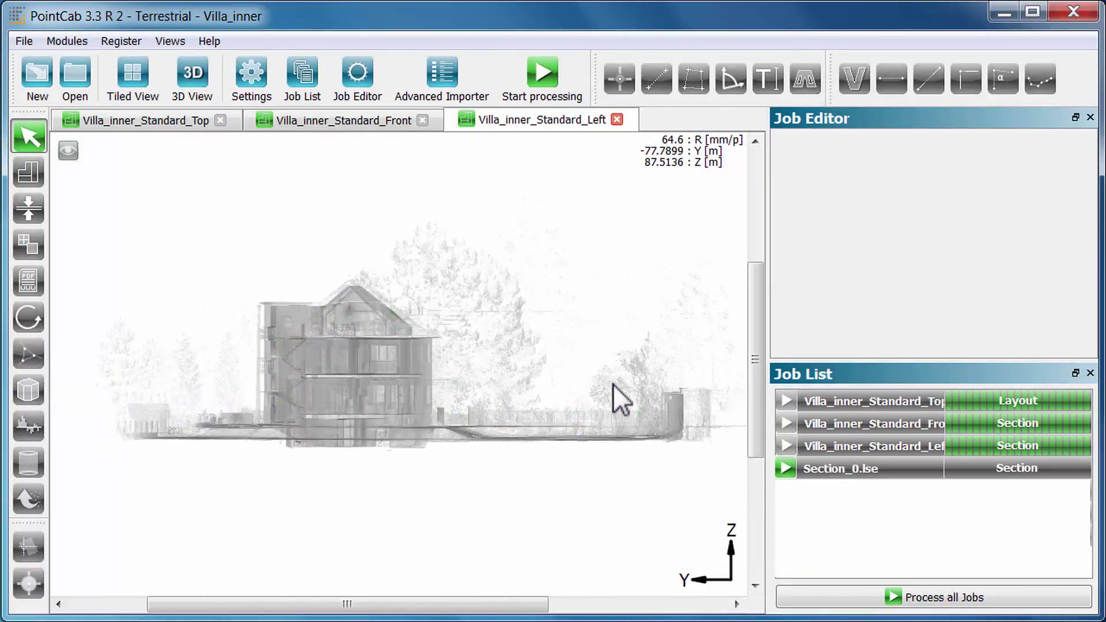
pyautogui.scroll(1, 613, 385)
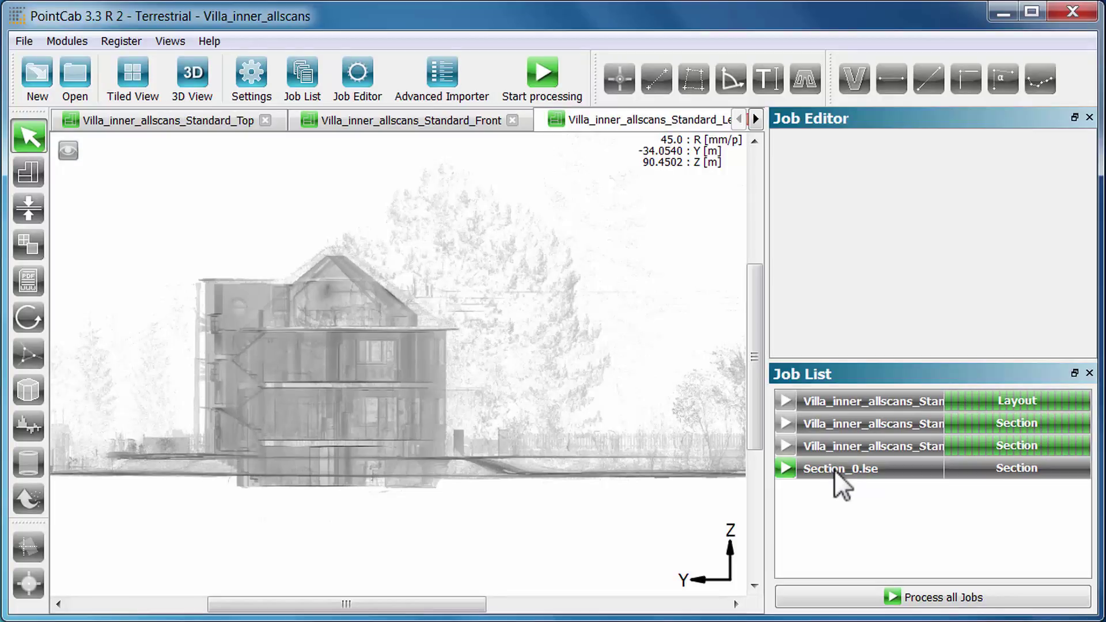
# Step: Duplicate Section_0 as Section_0_0 with a parallel offset of 0
pyautogui.rightClick(834, 469)
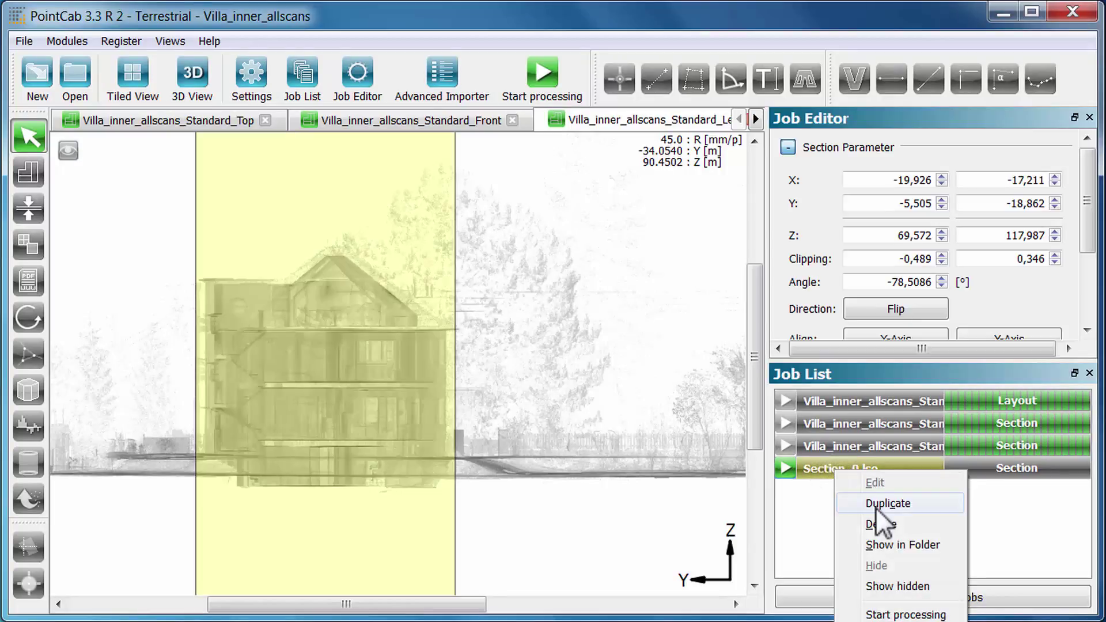
pyautogui.click(881, 503)
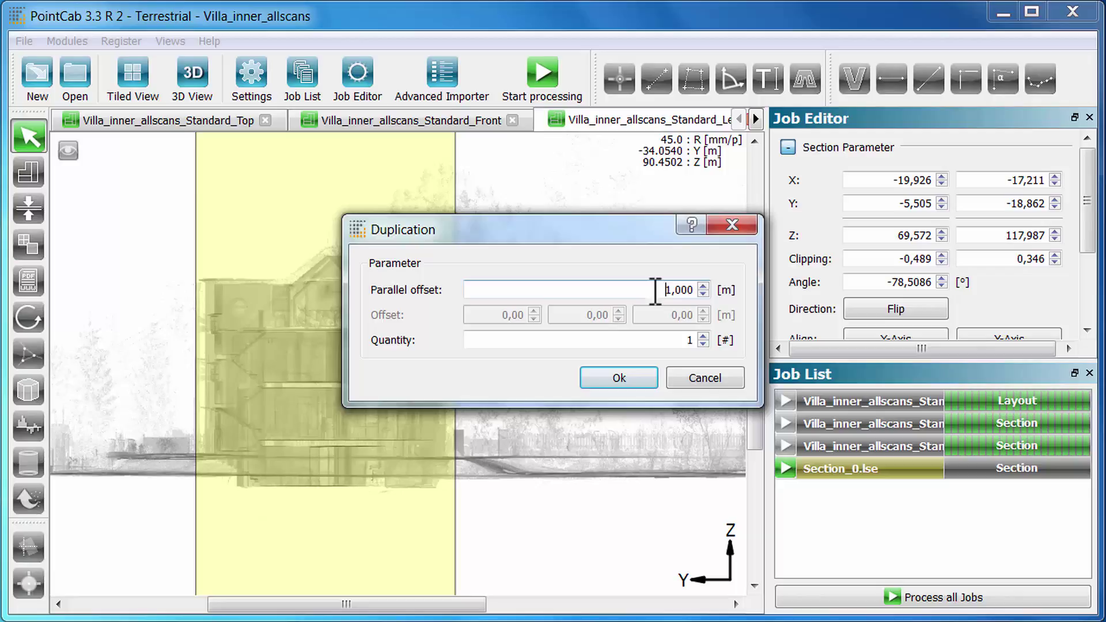
pyautogui.press('Delete')
pyautogui.write('0')
pyautogui.click(639, 379)
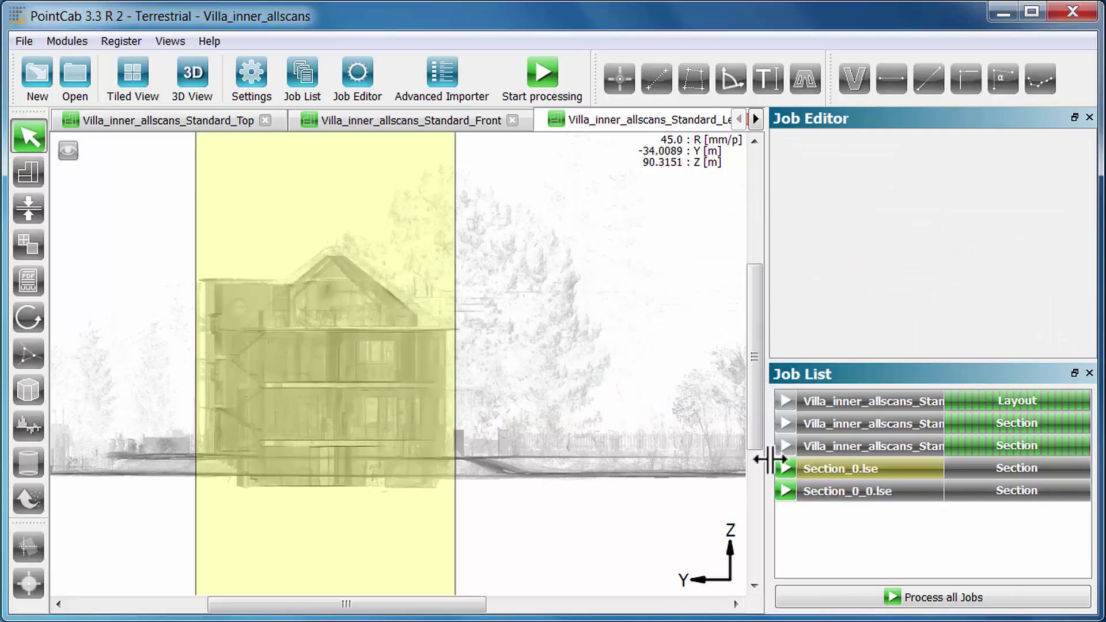
# Step: Load Section_0_0's settings and show its Processing scan-position list
pyautogui.click(821, 489)
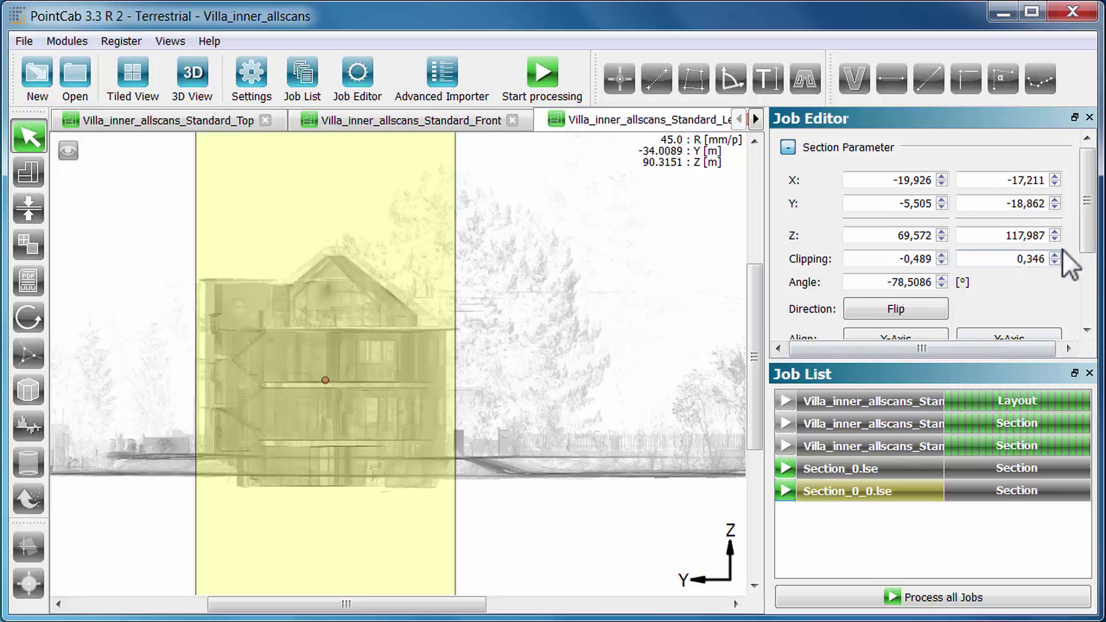
pyautogui.moveTo(1087, 231); pyautogui.dragTo(1098, 333)
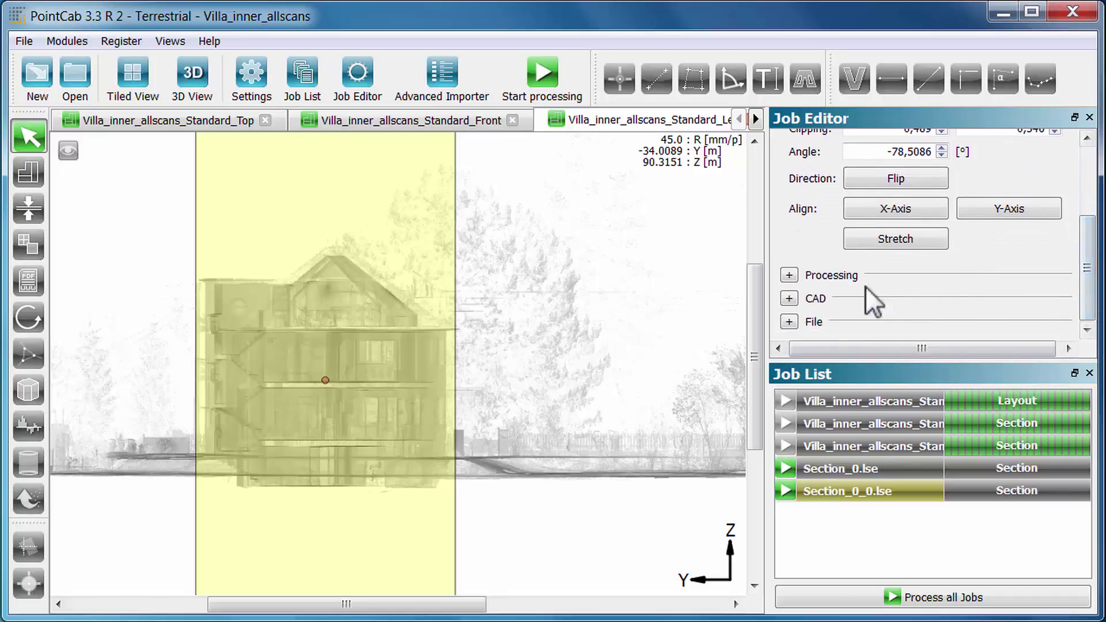
pyautogui.click(789, 275)
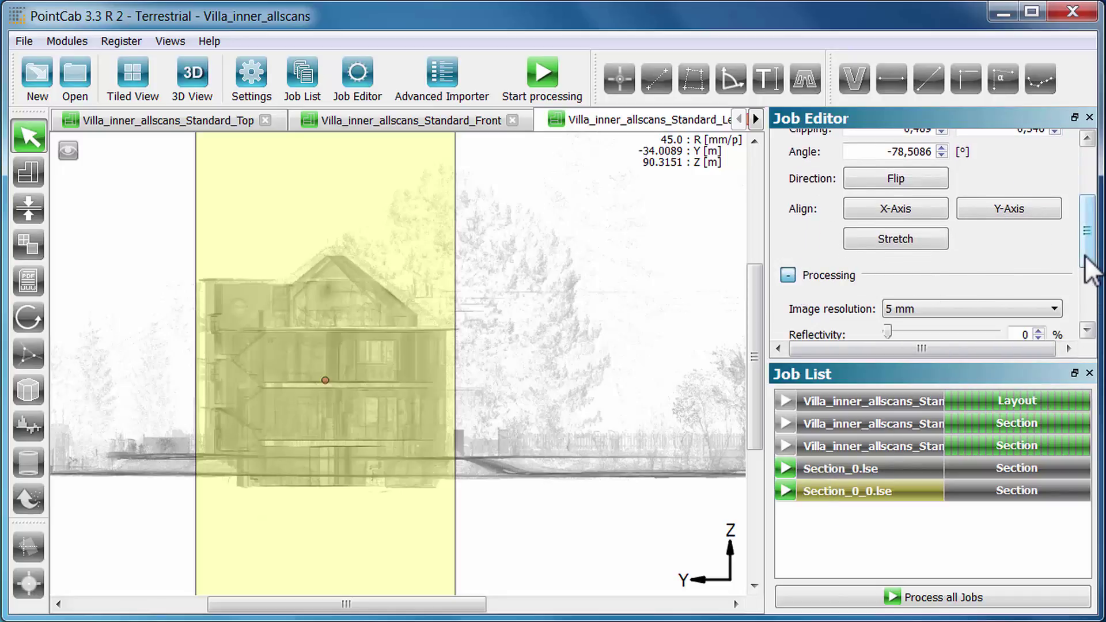
pyautogui.moveTo(1086, 253); pyautogui.dragTo(1086, 306)
pyautogui.click(1056, 265)
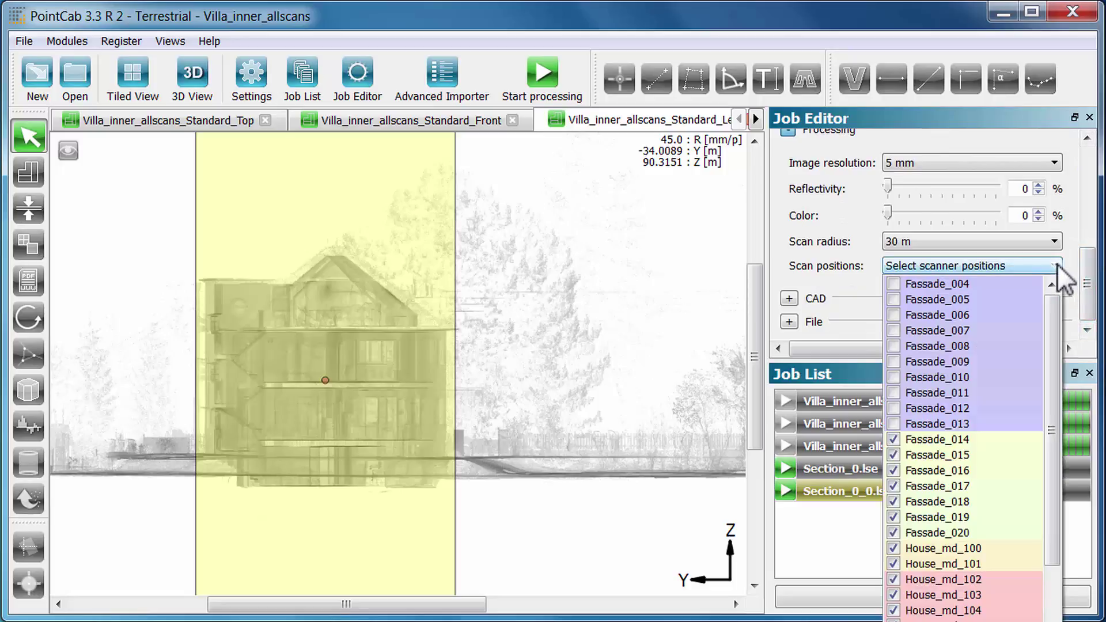
# Step: Include scan positions Fassade_004 through Fassade_013 in Section_0_0
pyautogui.click(893, 284)
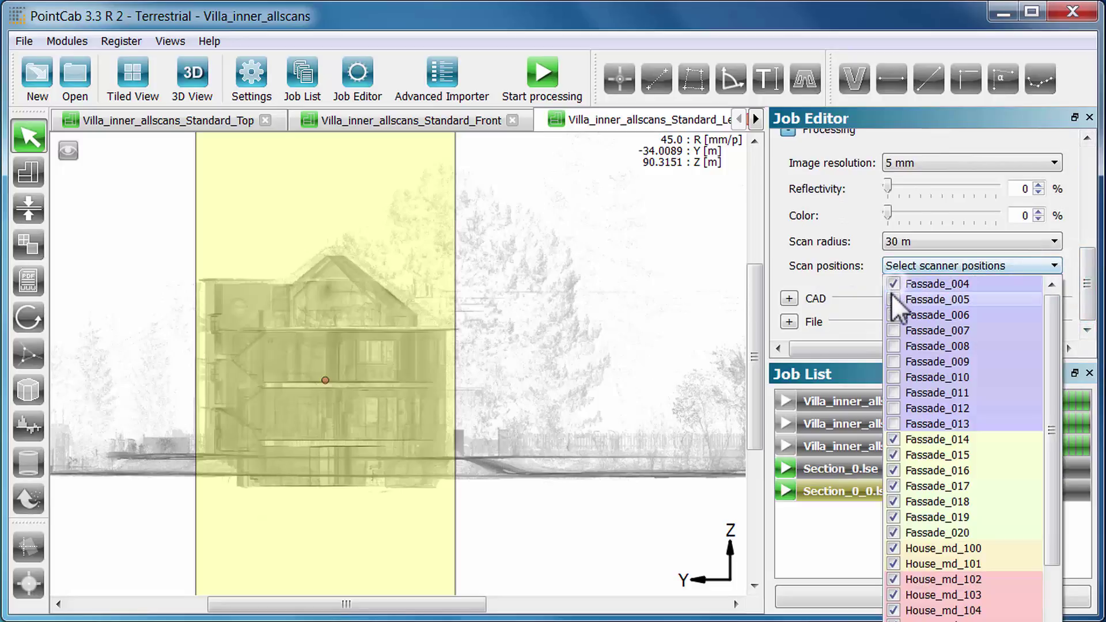
pyautogui.click(892, 299)
pyautogui.click(894, 330)
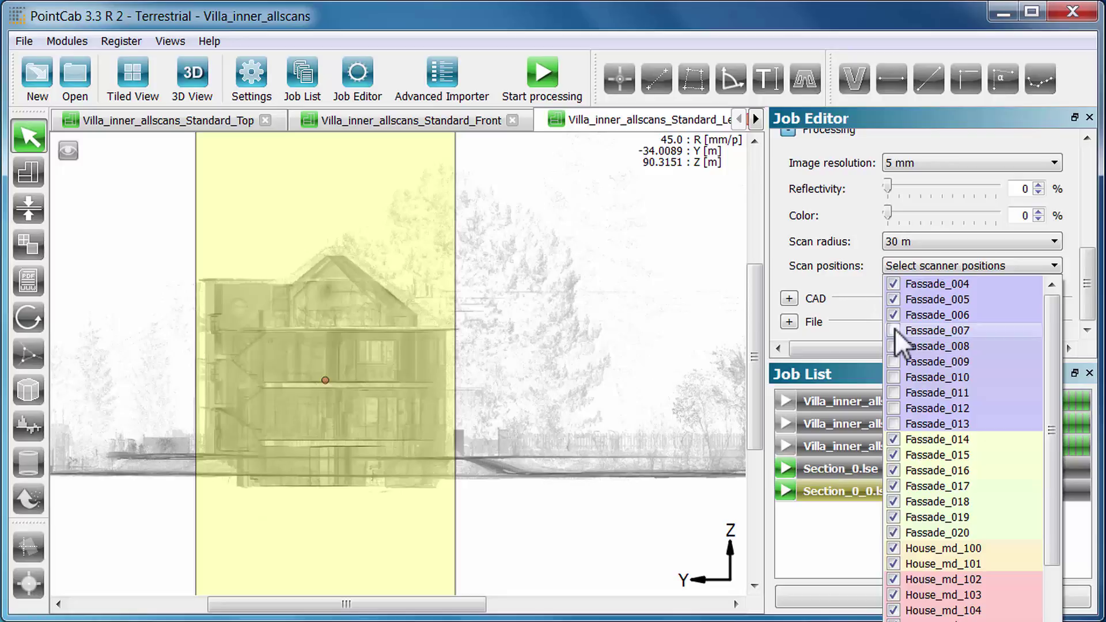
pyautogui.click(896, 345)
pyautogui.click(897, 361)
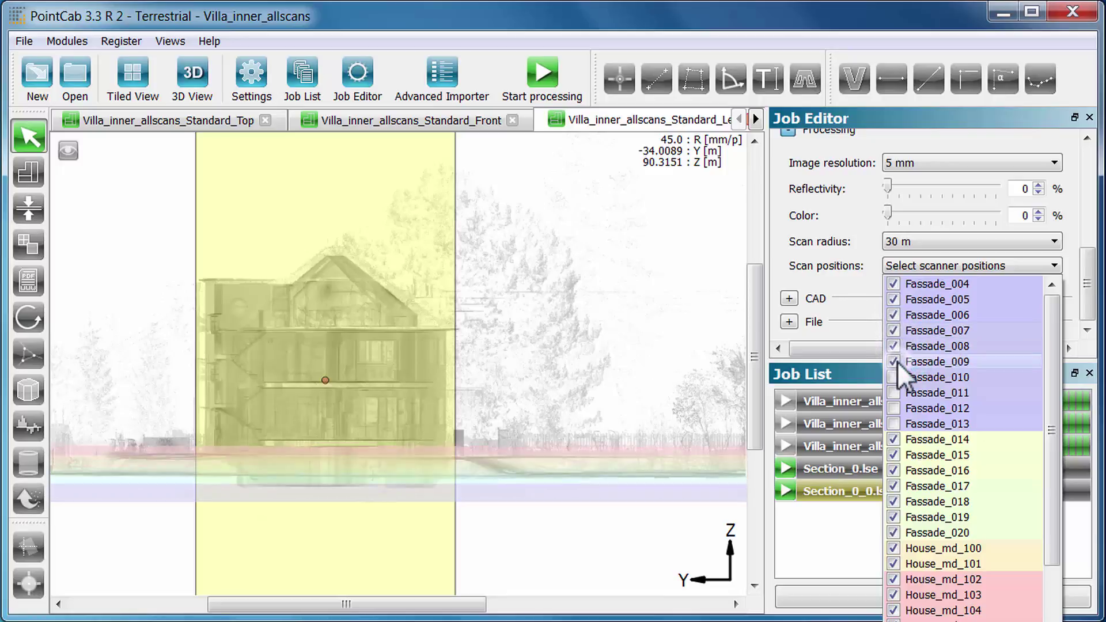
pyautogui.click(893, 376)
pyautogui.click(892, 391)
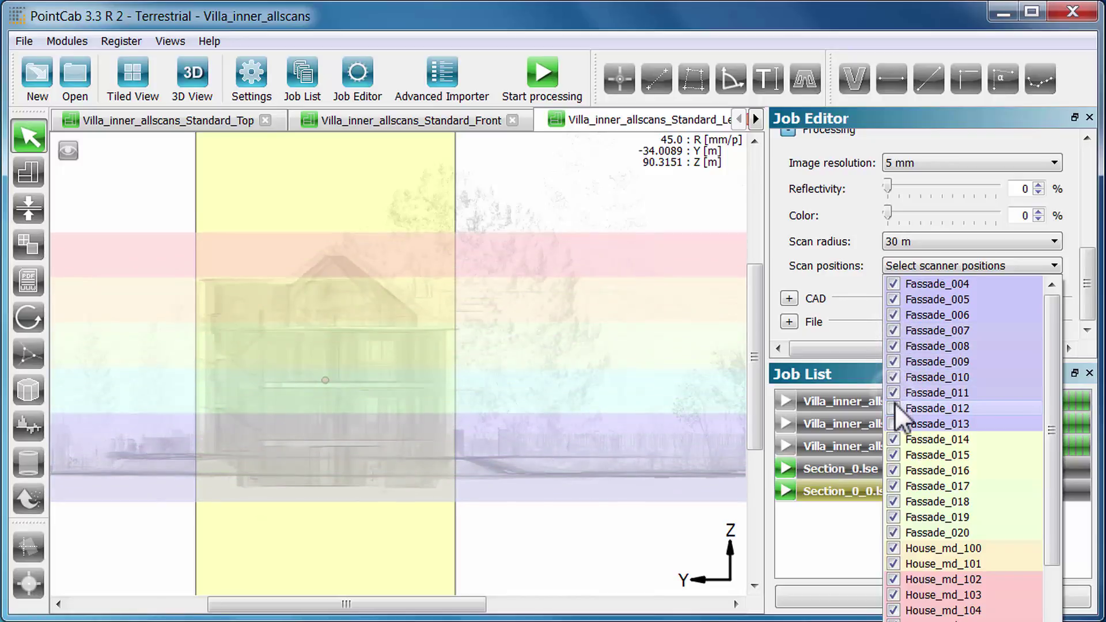
pyautogui.click(894, 407)
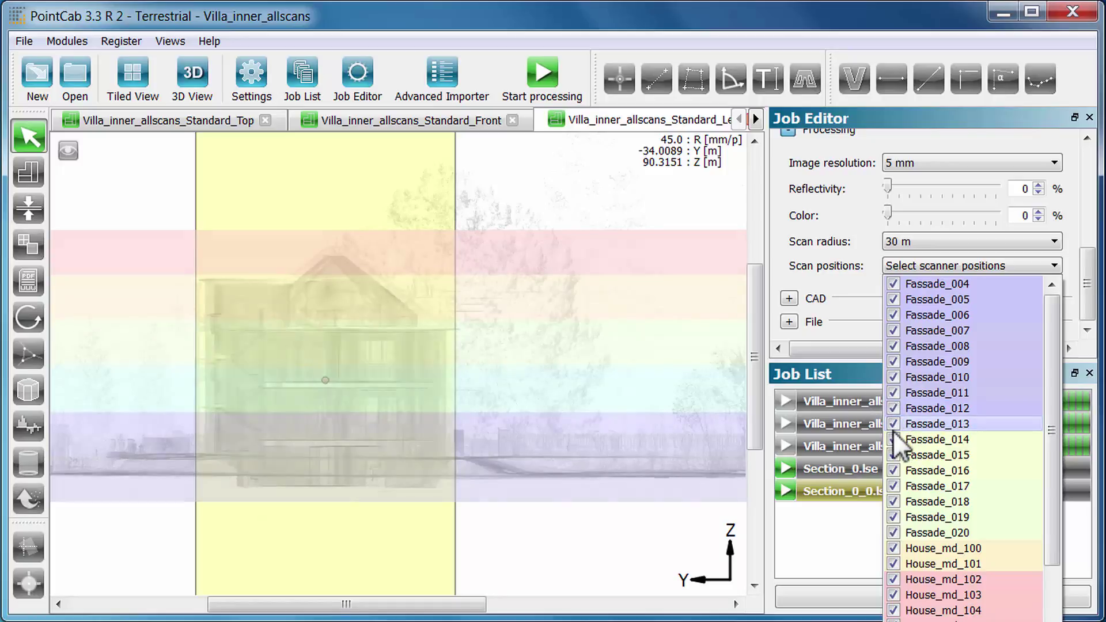
# Step: Process all jobs and close the Top, Front and Left overview views
pyautogui.click(863, 496)
pyautogui.click(894, 598)
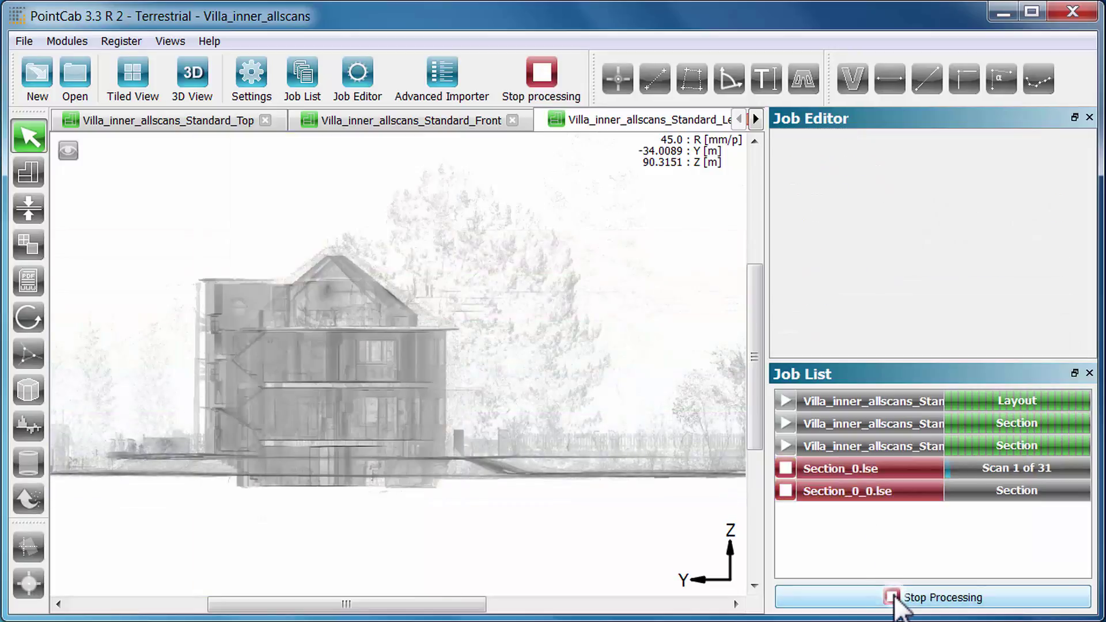
pyautogui.click(262, 122)
pyautogui.click(274, 119)
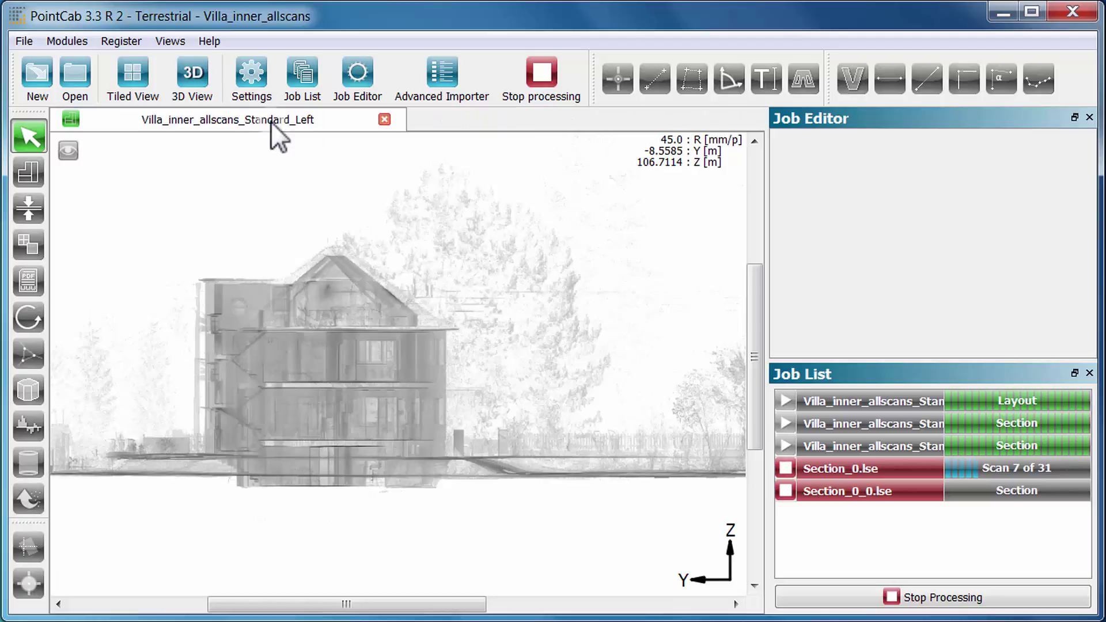
pyautogui.click(382, 120)
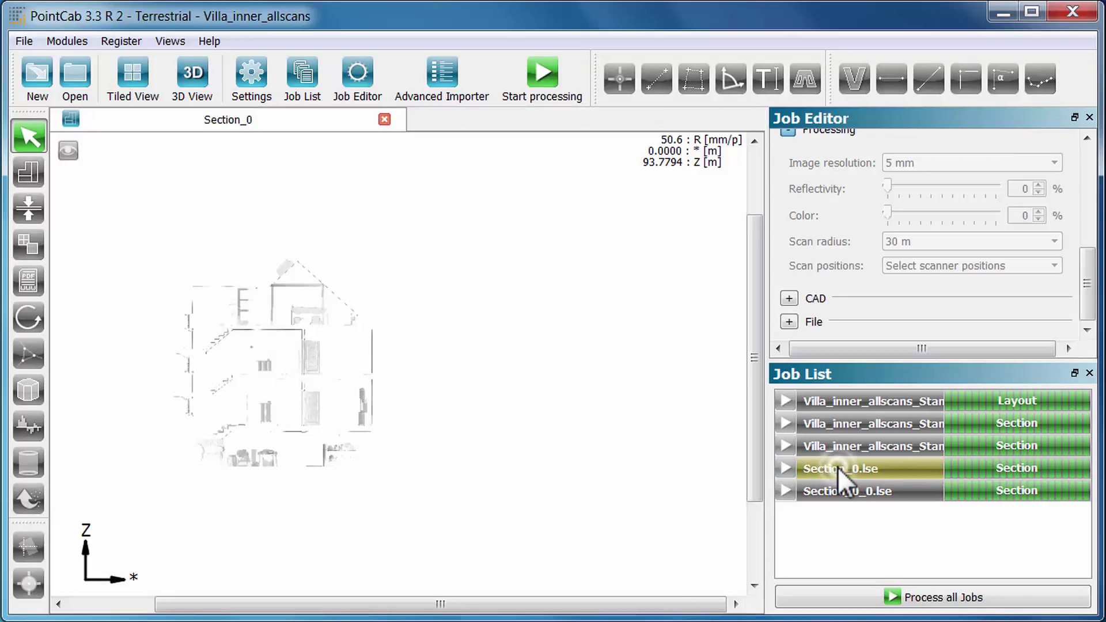
# Step: Open Section_0_0 and tile it on the right with Section_0 on the left
pyautogui.doubleClick(842, 496)
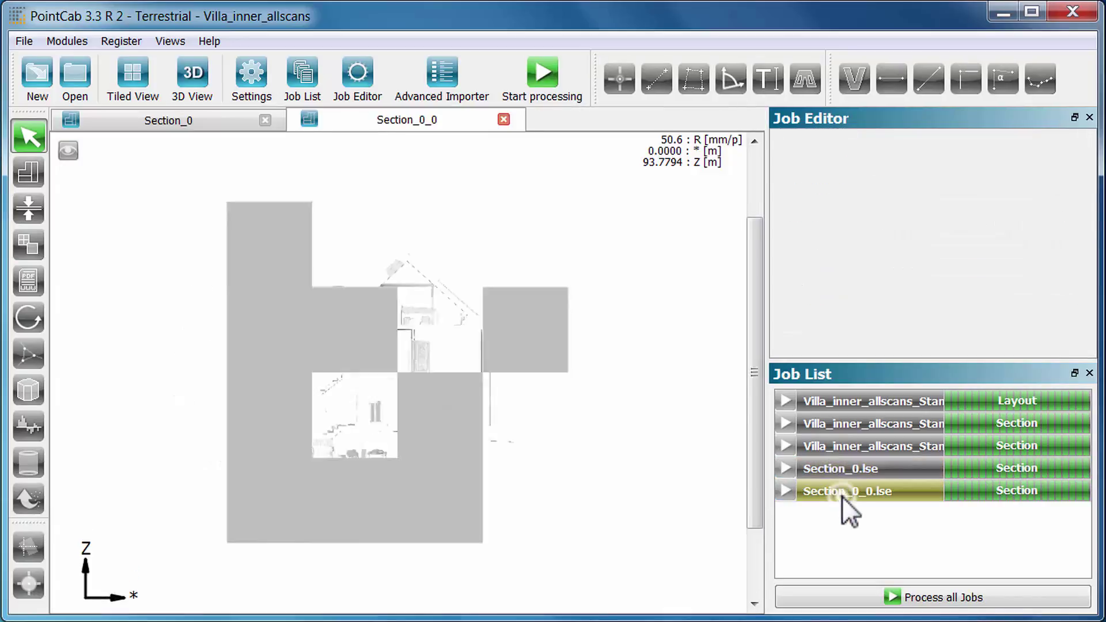
pyautogui.click(136, 81)
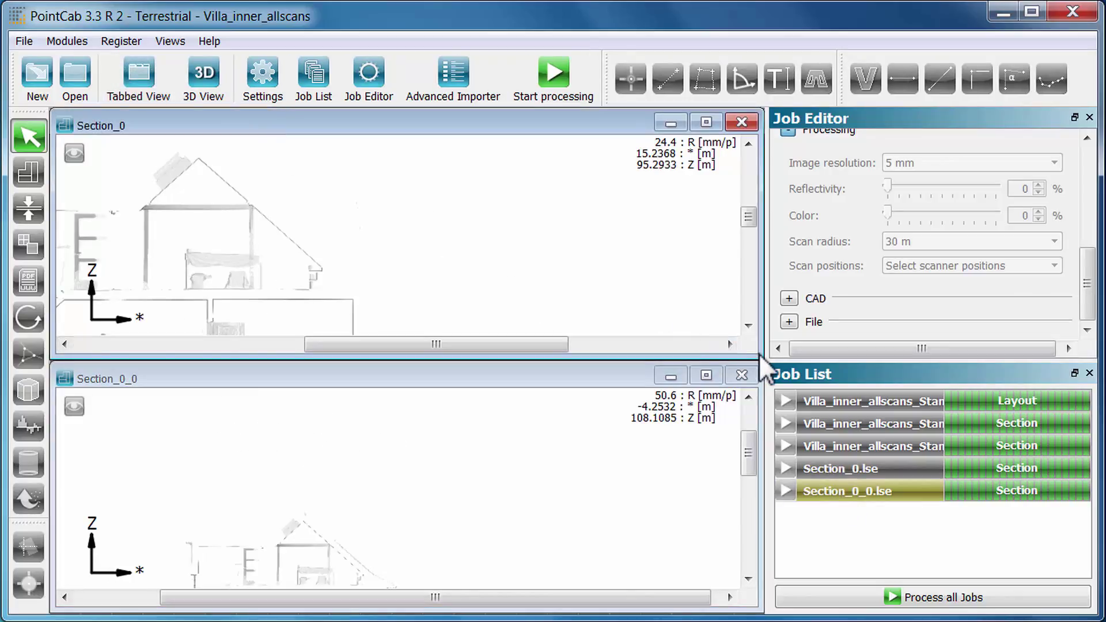
pyautogui.moveTo(762, 359)
pyautogui.mouseDown()
pyautogui.moveTo(550, 458)
pyautogui.moveTo(416, 604)
pyautogui.mouseUp()
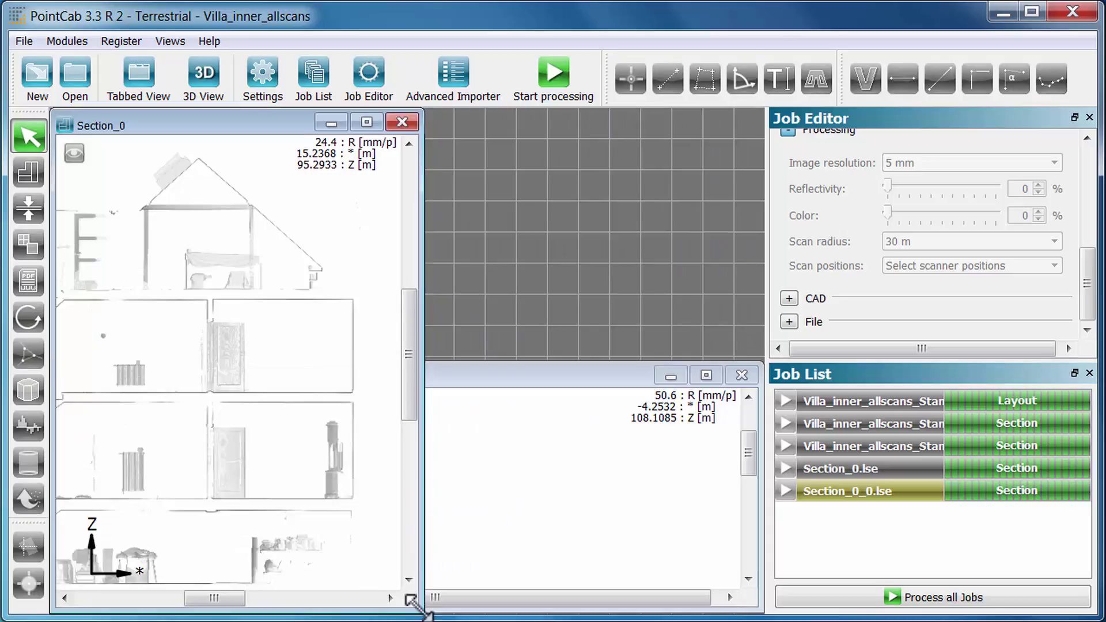
pyautogui.click(438, 576)
pyautogui.moveTo(56, 370); pyautogui.dragTo(387, 109)
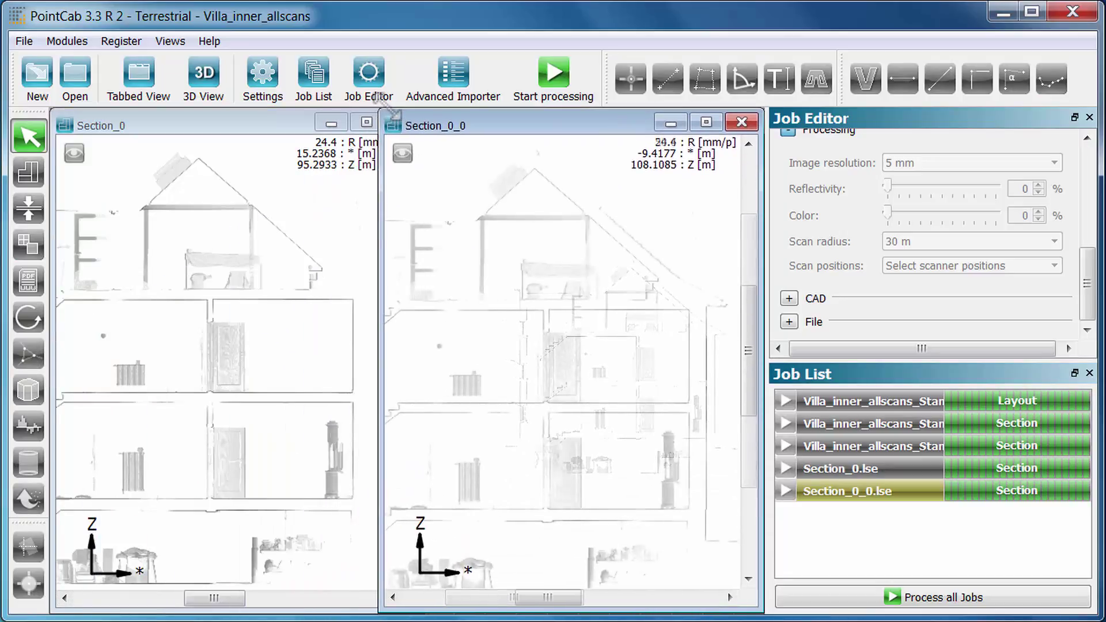